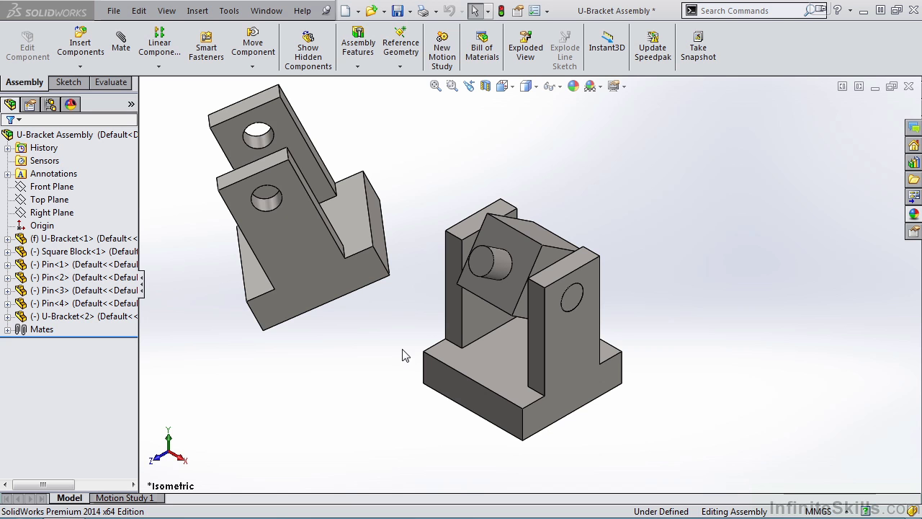
- Rotate the square block about its pin axis between the arms of the fixed U-bracket to test its movement
click(527, 252)
drag(528, 252, 531, 278)
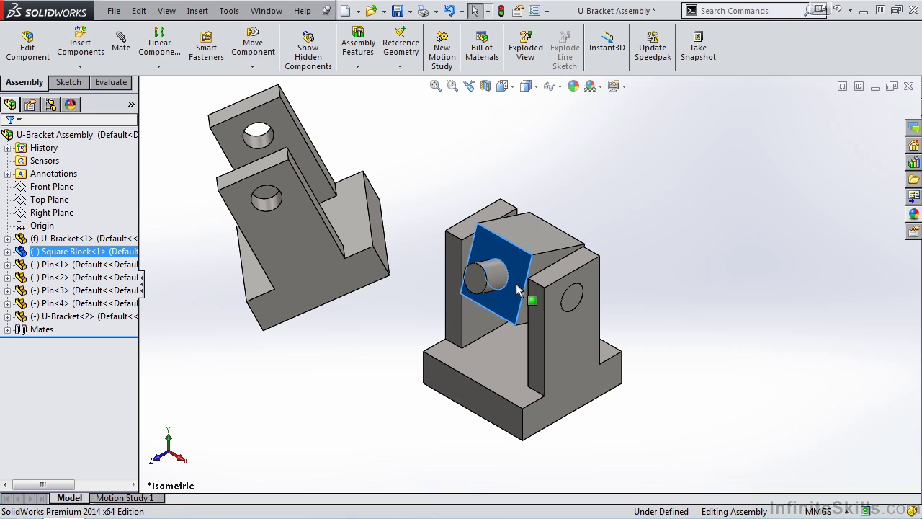
- Suppress the Coincident5 mate between the fixed U-bracket and the pin
click(9, 329)
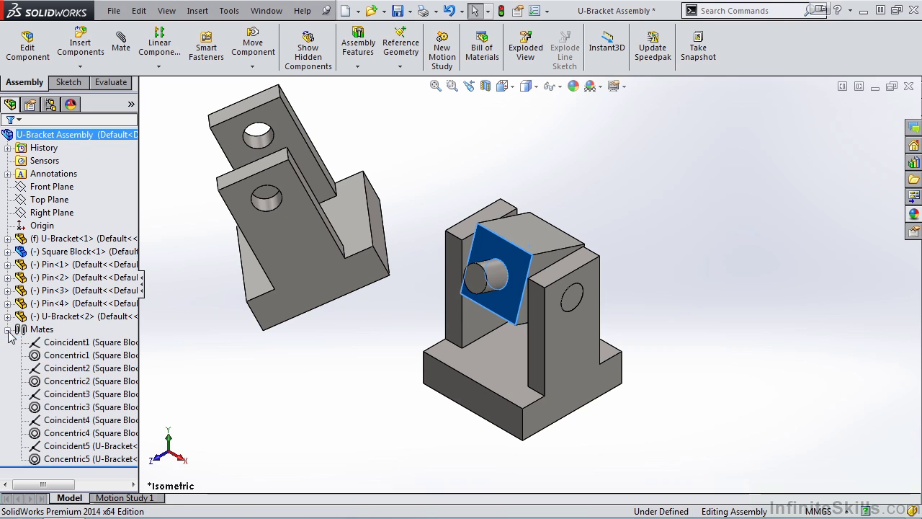
click(79, 445)
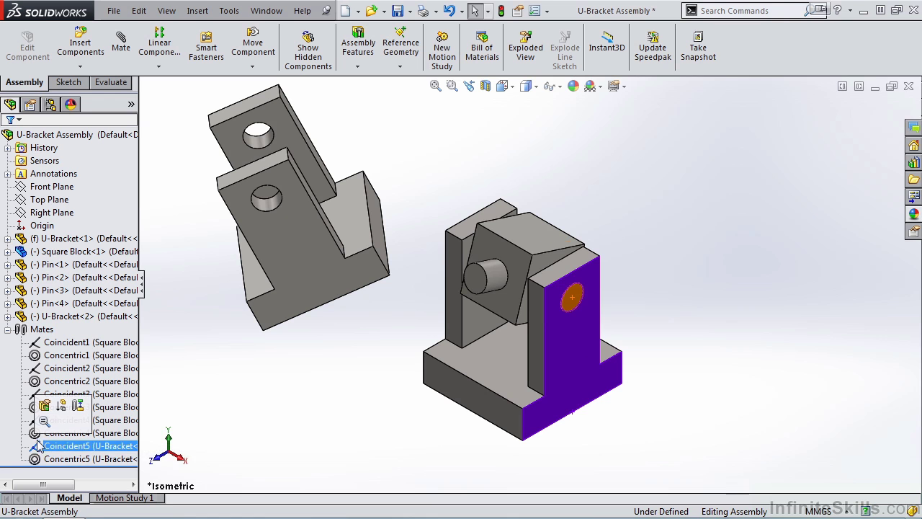
ctrl+click(61, 432)
key(Escape)
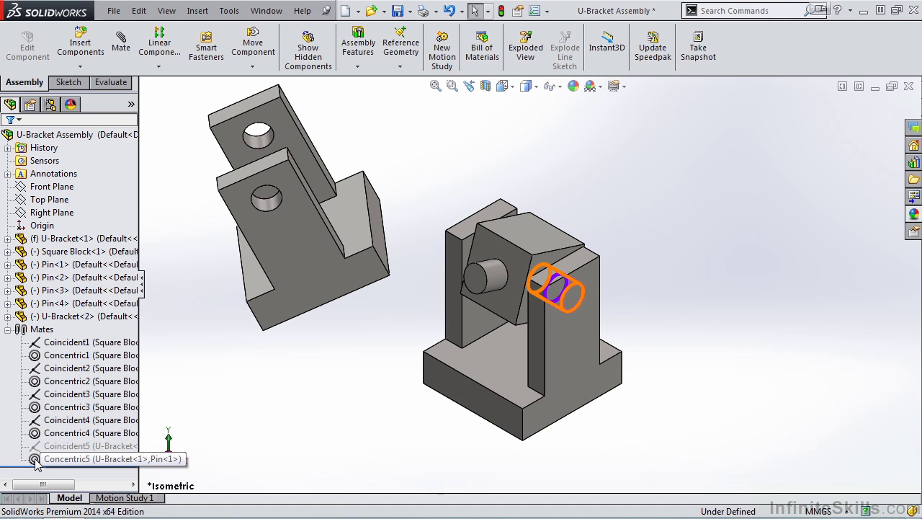
- Slide the square block with its pins along the hole axis until it is clear of the fixed U-bracket
drag(513, 299, 667, 392)
key(Escape)
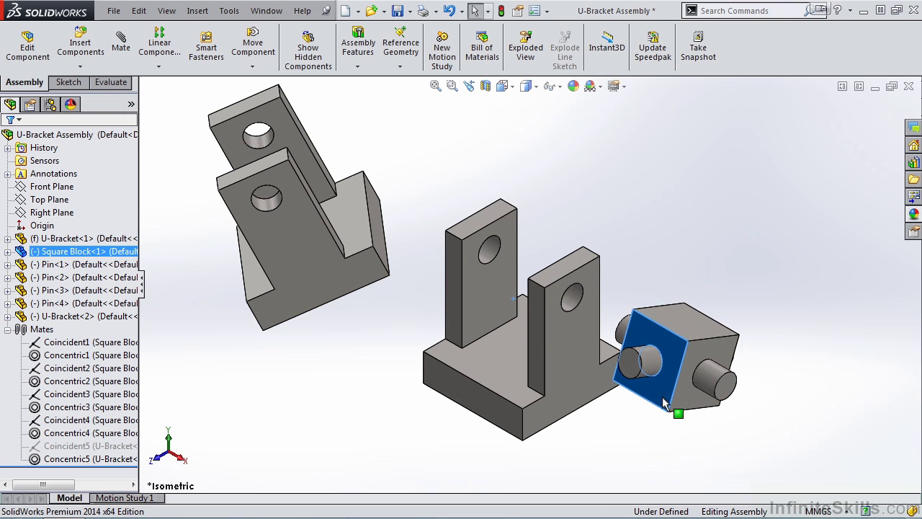
mouse_move(634, 434)
middle_down()
mouse_move(616, 415)
mouse_move(625, 393)
mouse_move(634, 430)
mouse_move(632, 421)
middle_up()
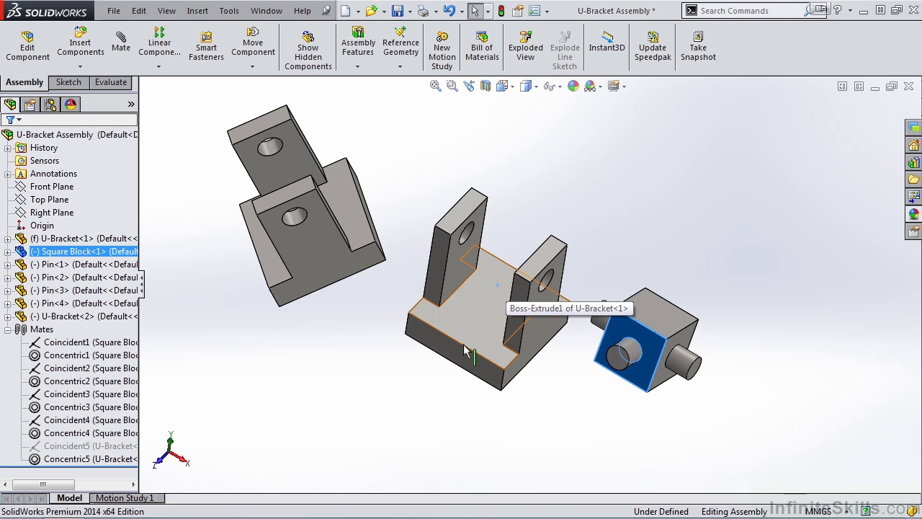
- Start a Width mate with cleared selections and set the two inner arm faces of the fixed U-bracket as width selections
click(121, 43)
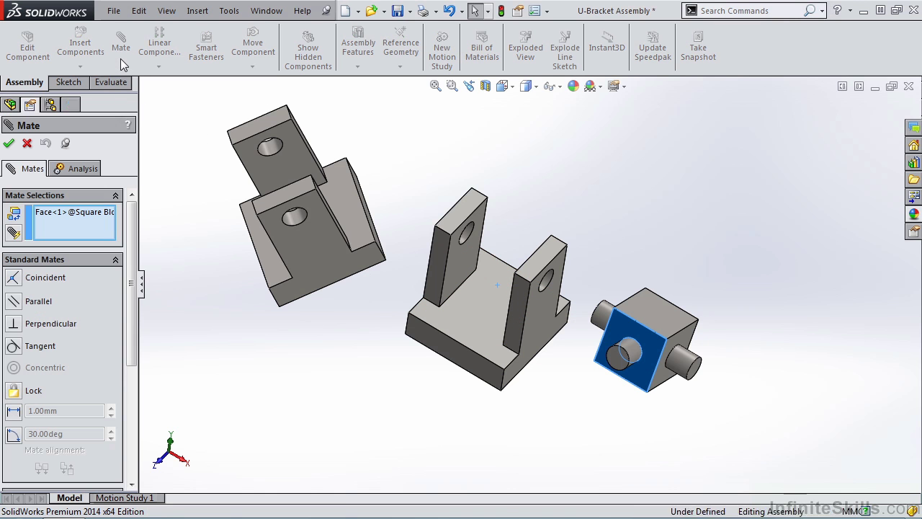
right_click(76, 223)
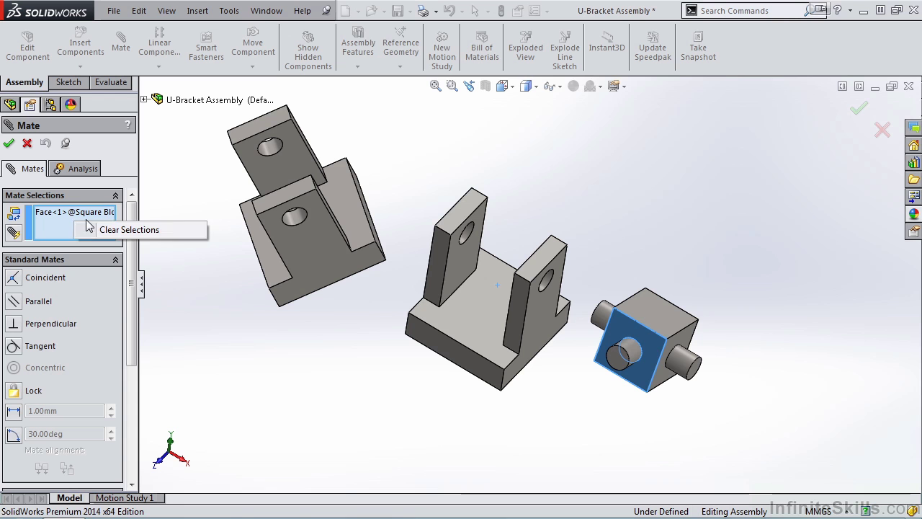
click(119, 236)
mouse_move(130, 238)
mouse_down()
mouse_move(126, 319)
mouse_move(134, 221)
mouse_up()
click(117, 345)
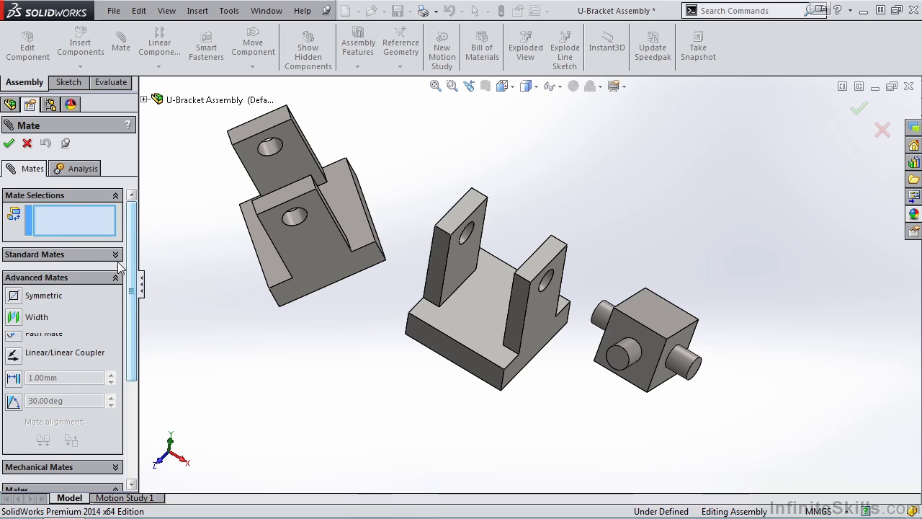
click(15, 317)
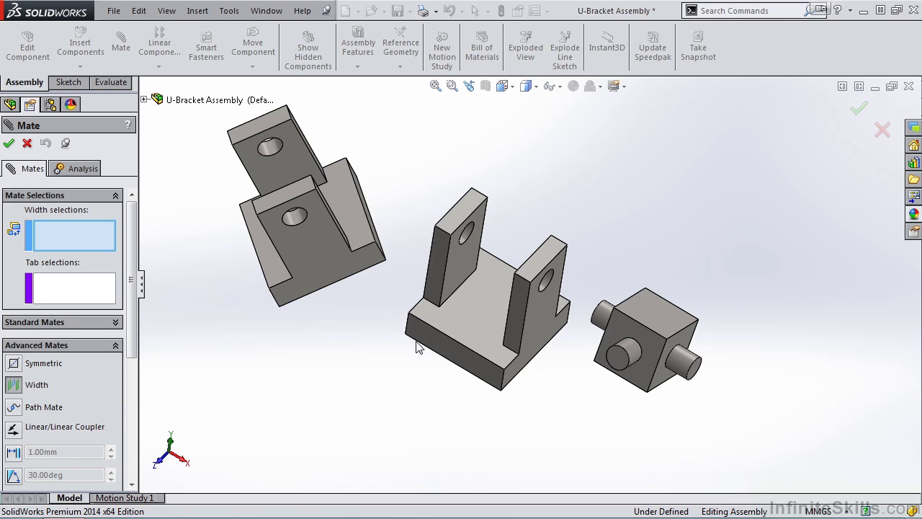
click(462, 261)
middle_drag(483, 314, 393, 363)
click(530, 309)
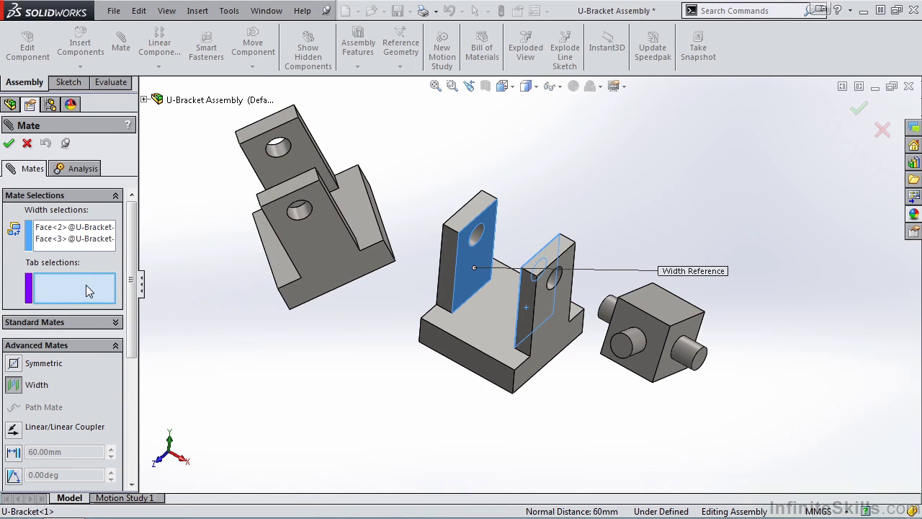
- Set the two opposite pin-bearing faces of the square block as tab selections and accept the Width mate
click(668, 372)
middle_drag(669, 372, 671, 456)
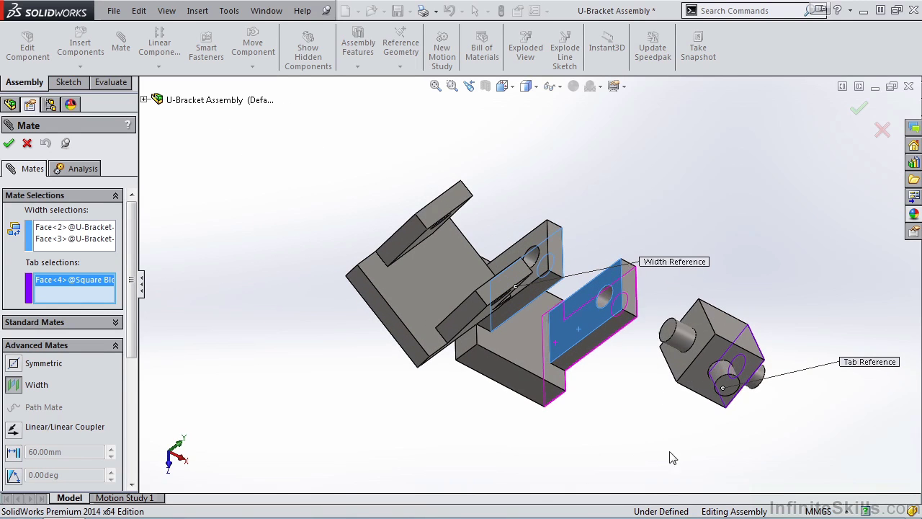
click(677, 364)
middle_drag(590, 367, 576, 360)
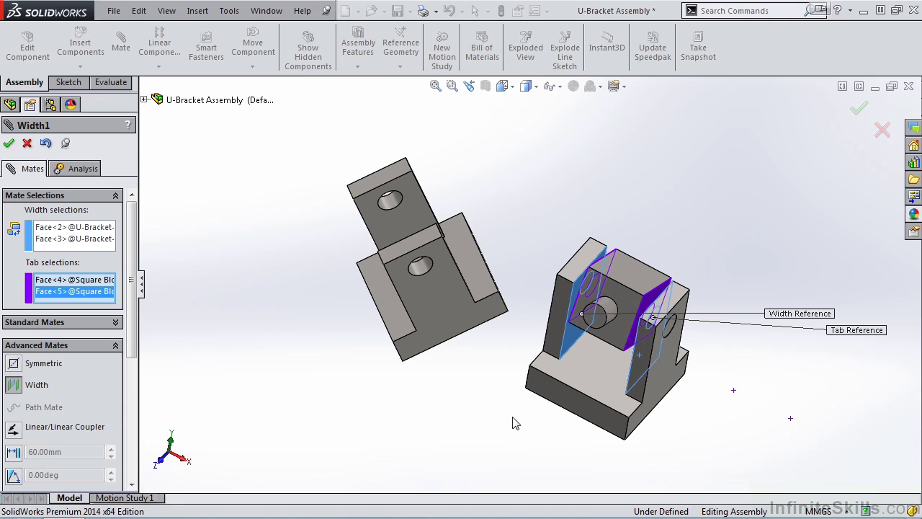
click(9, 143)
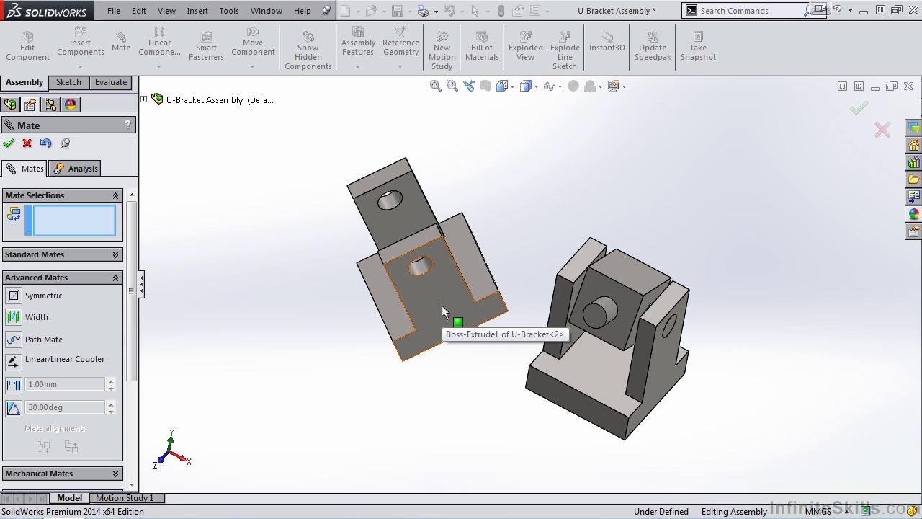
- Add a Concentric mate between the block's exposed pin and the loose U-bracket's arm hole, with the mate alignment flipped
click(609, 306)
click(423, 265)
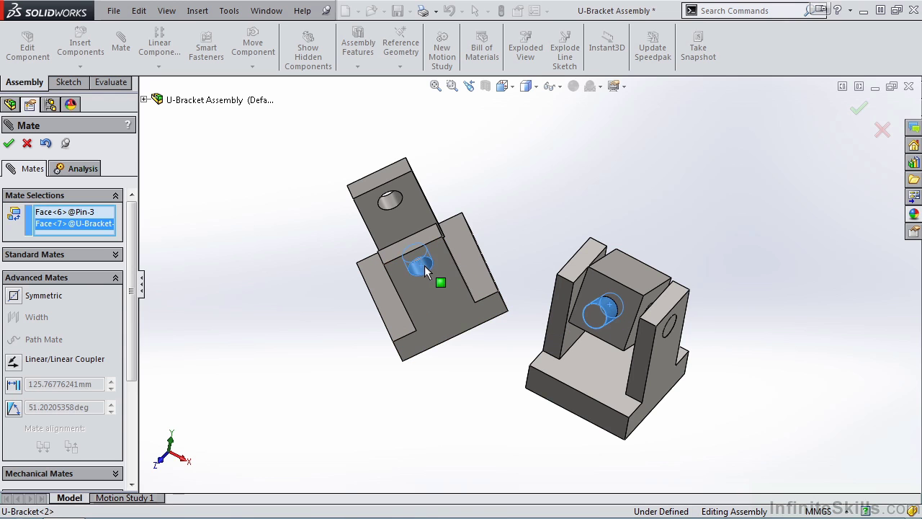
click(115, 254)
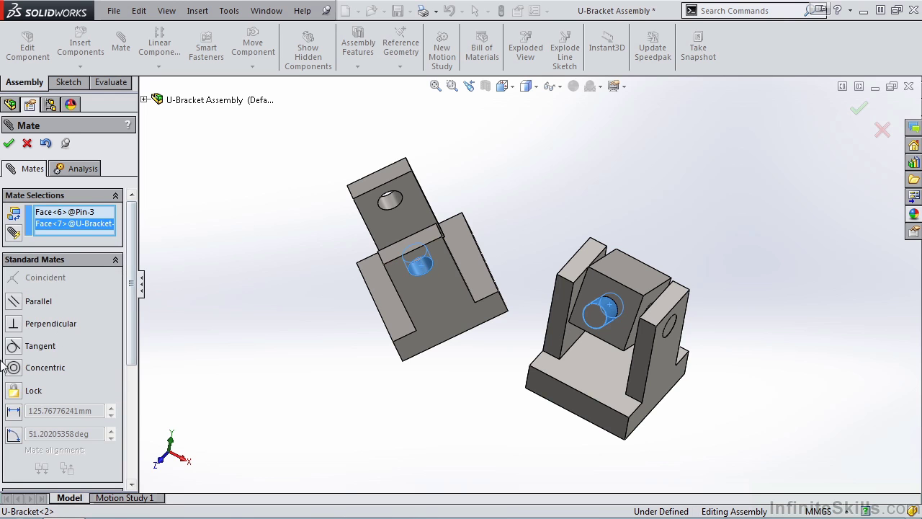
click(14, 367)
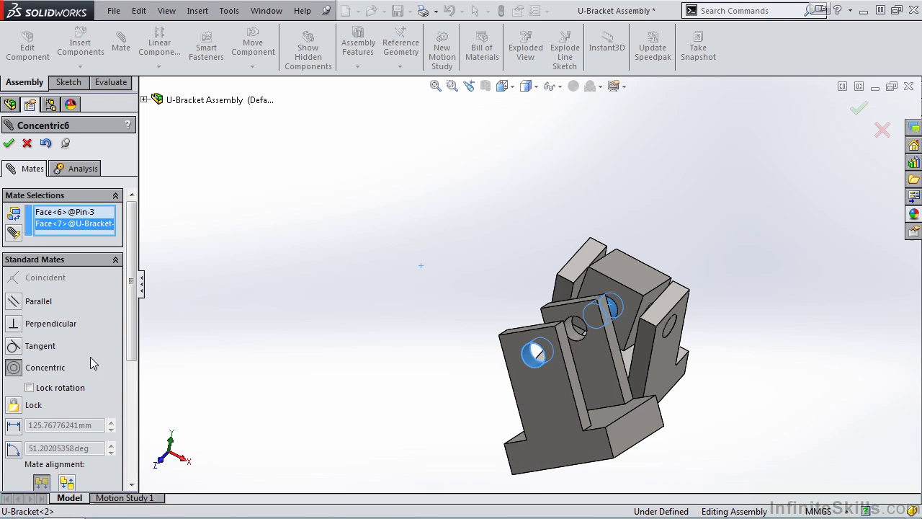
drag(127, 324, 133, 357)
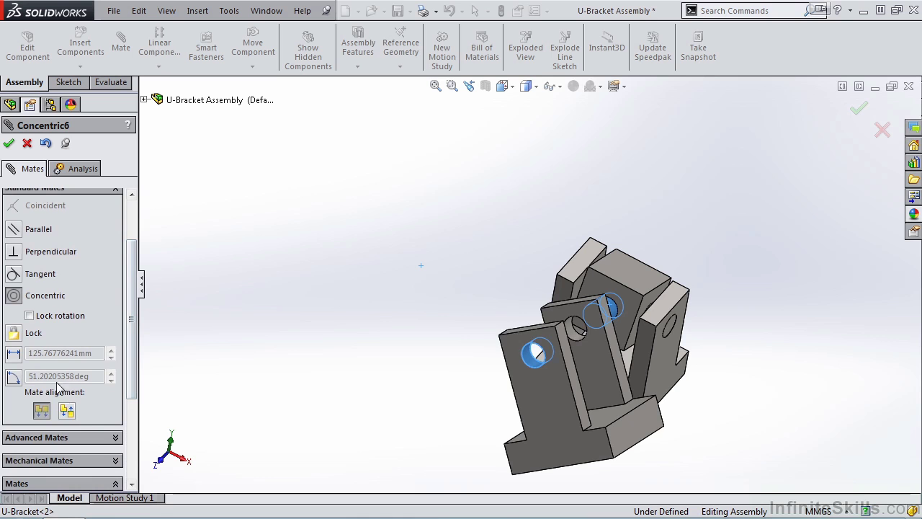
click(67, 410)
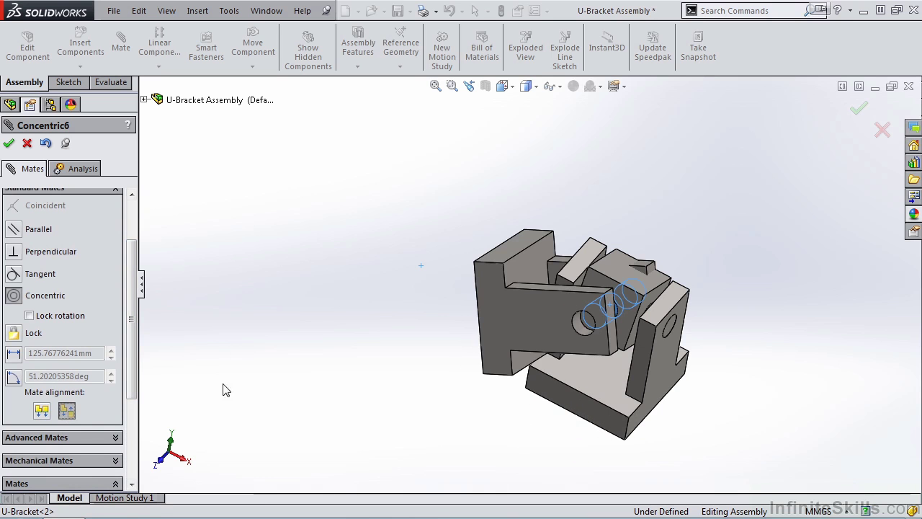
click(9, 143)
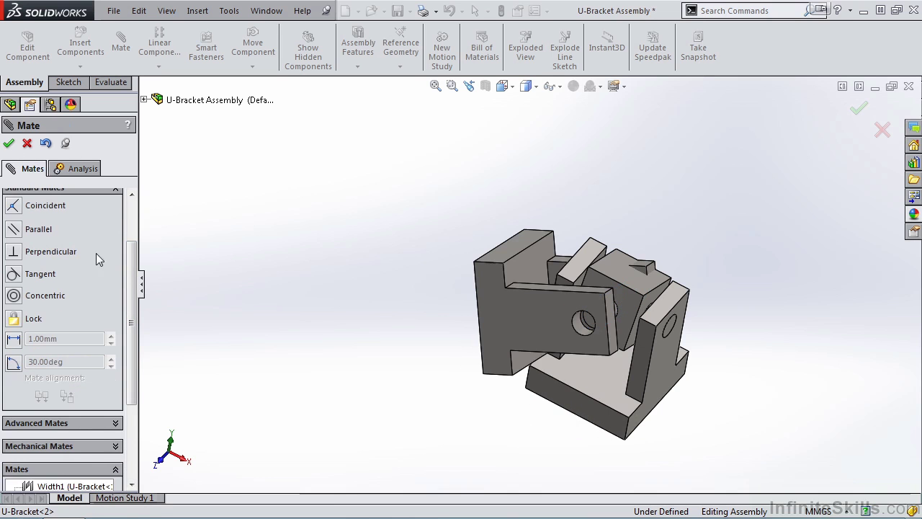
- Start another Width mate and set the two inner arm faces of the second U-bracket as width selections
mouse_move(129, 263)
mouse_down()
mouse_move(124, 318)
mouse_move(133, 247)
mouse_up()
click(116, 317)
click(32, 260)
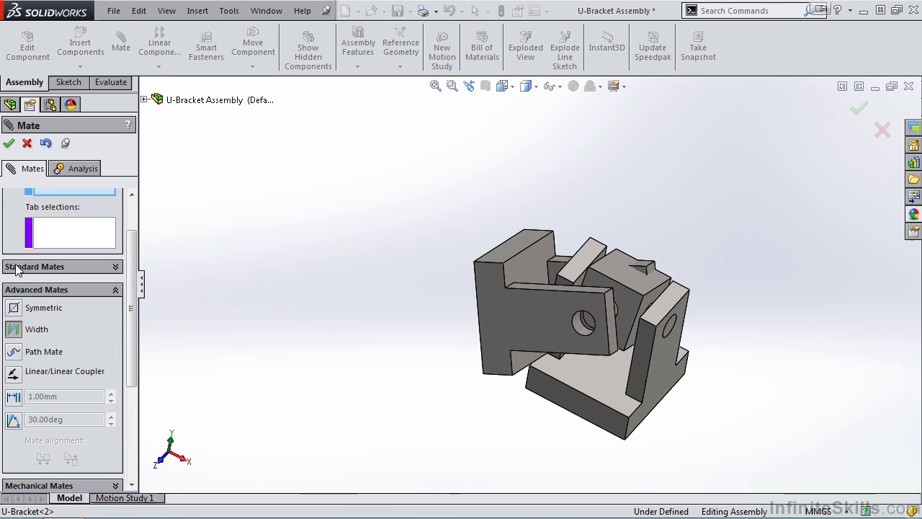
scroll(133, 272, up, 3)
middle_drag(334, 310, 466, 339)
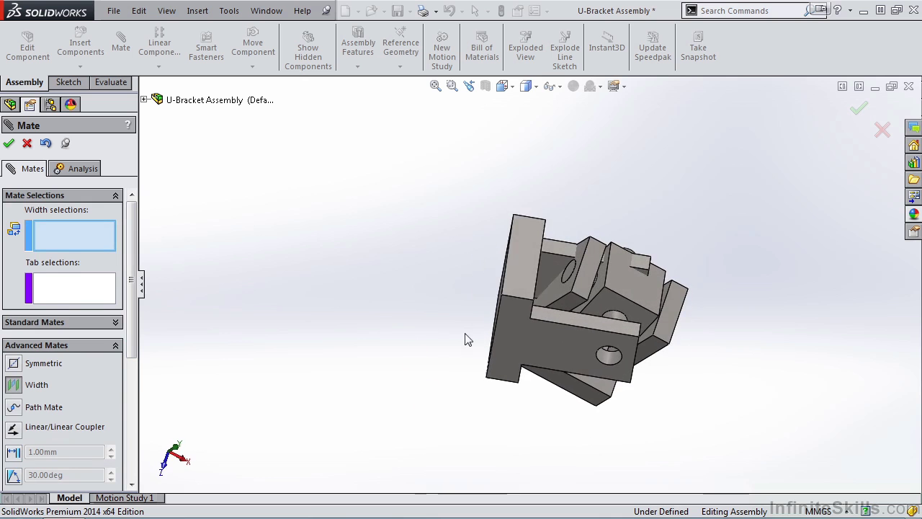
click(554, 262)
middle_drag(545, 349, 458, 277)
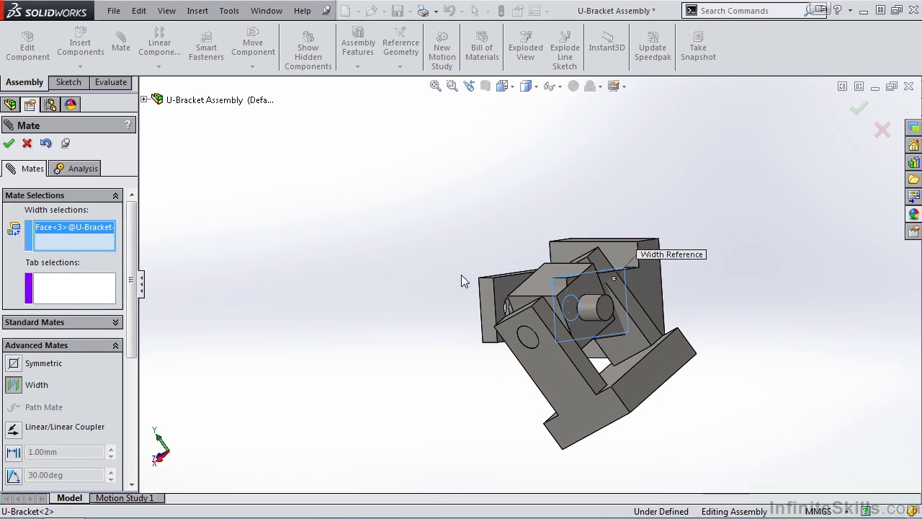
click(503, 284)
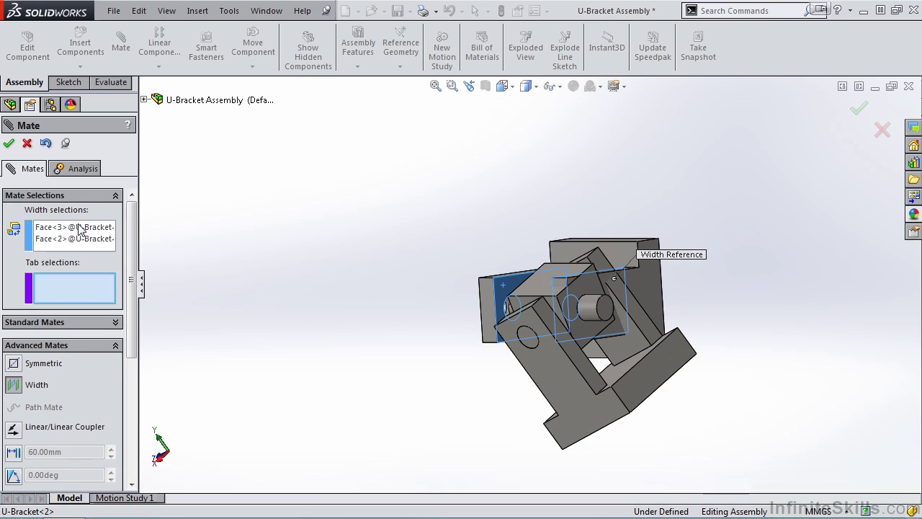
- Set the square block's two faces towards the second bracket's arms as tab selections, accept the Width mate and finish mating
middle_drag(535, 374, 537, 387)
scroll(576, 321, down, 3)
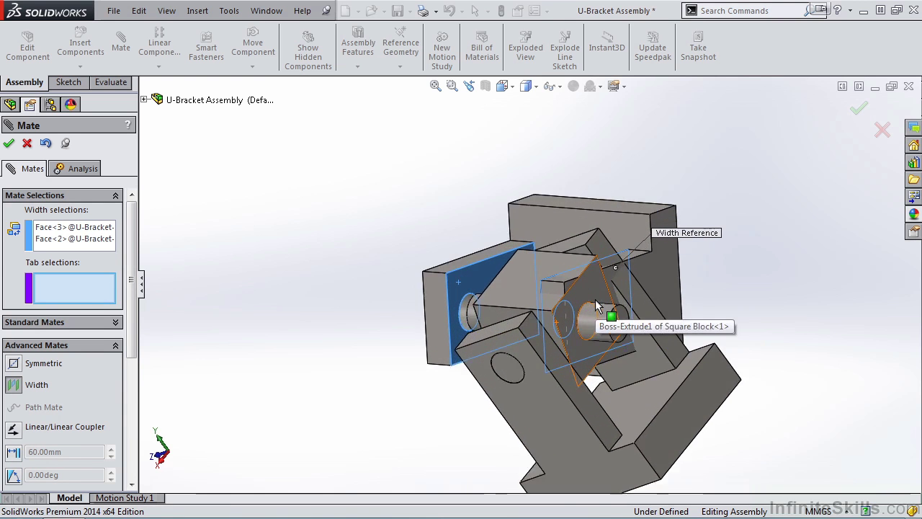
click(558, 326)
middle_drag(558, 326, 439, 324)
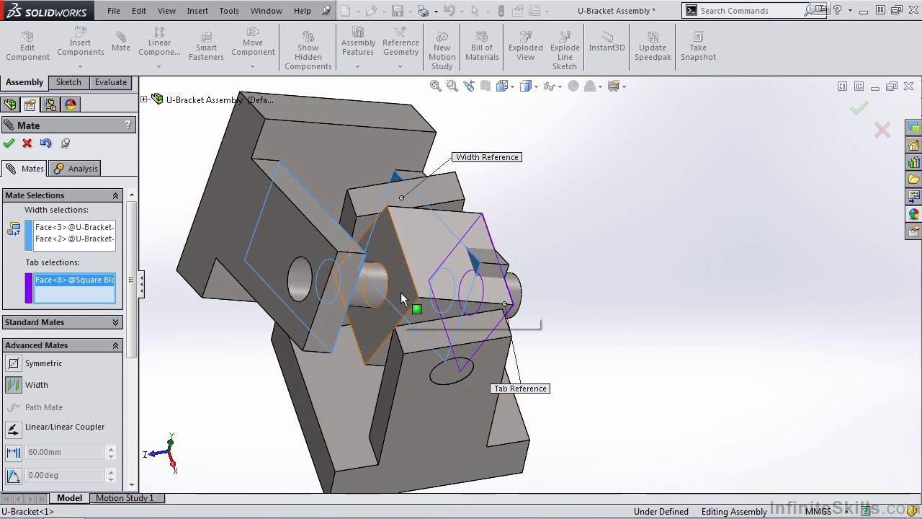
click(414, 309)
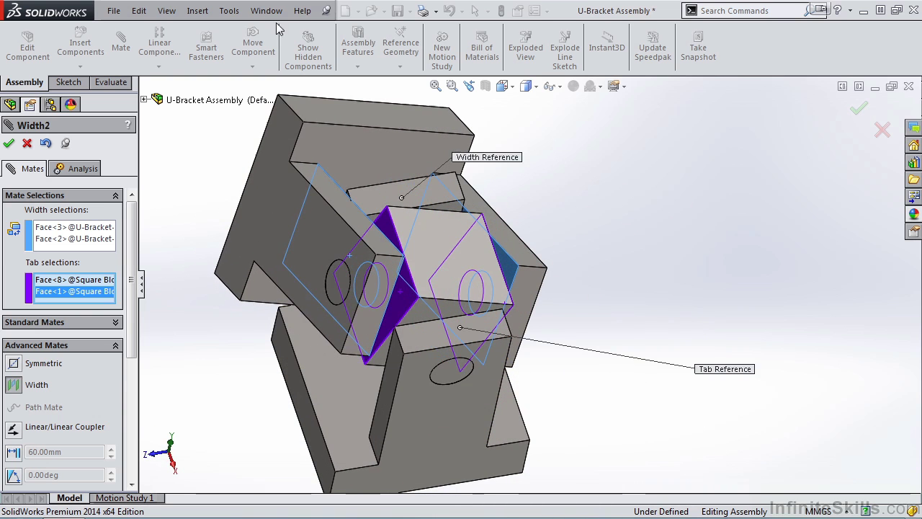
click(9, 144)
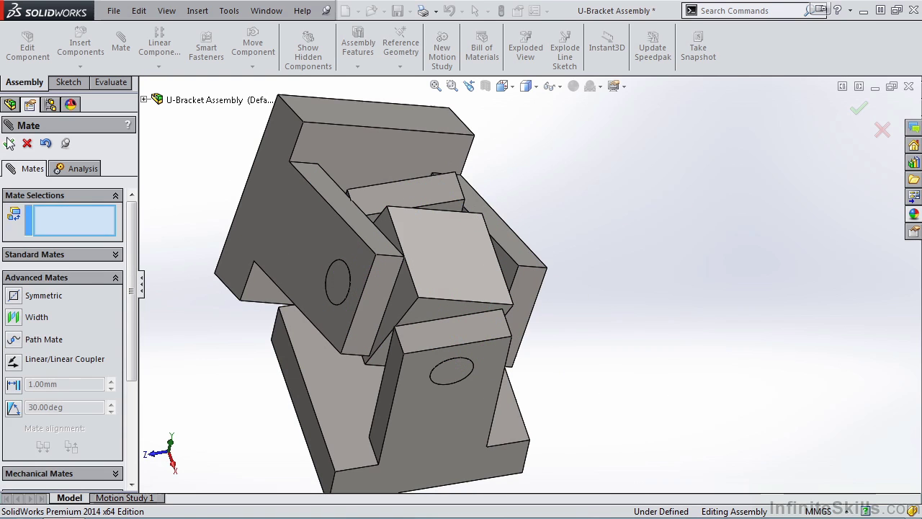
click(9, 144)
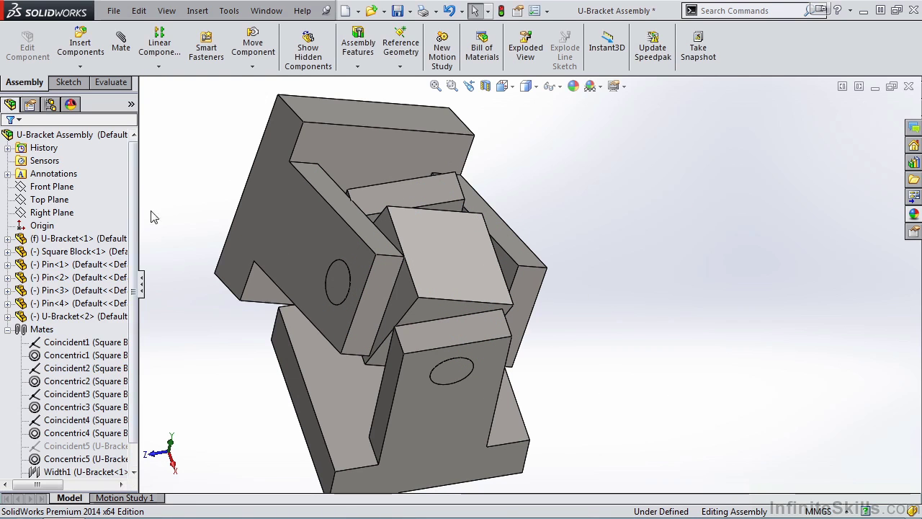
- Swing the second U-bracket about its pins to test the movement of the joint
drag(291, 218, 401, 329)
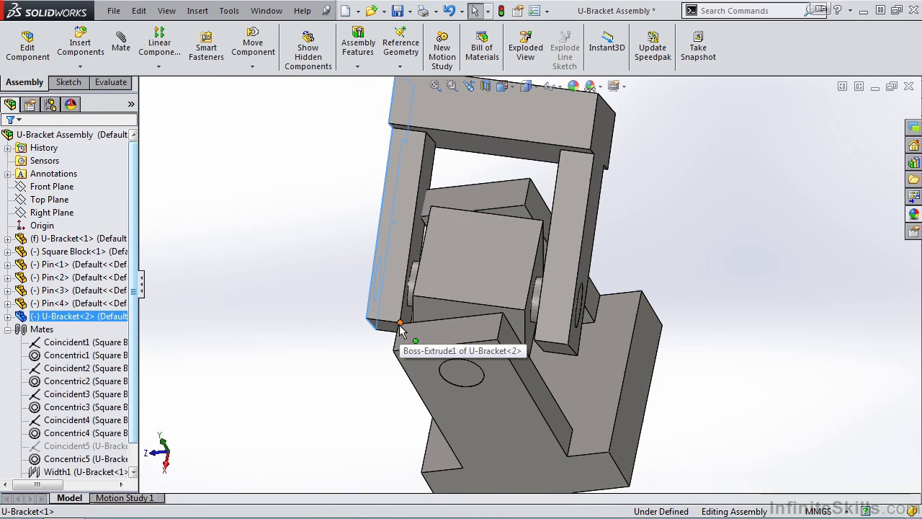